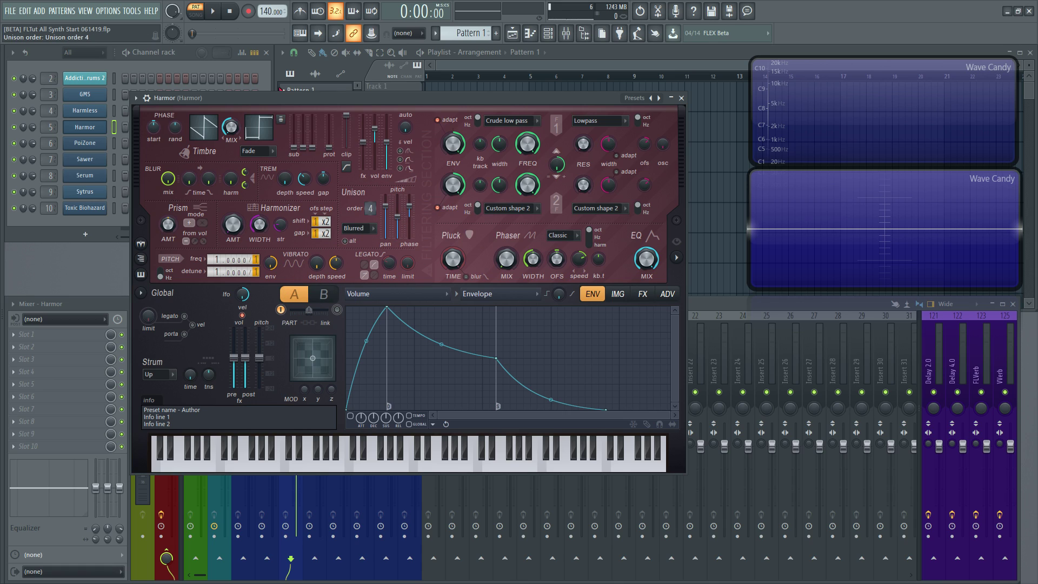
- Set the unison order to 9 for part B and 7 for part A
click(331, 297)
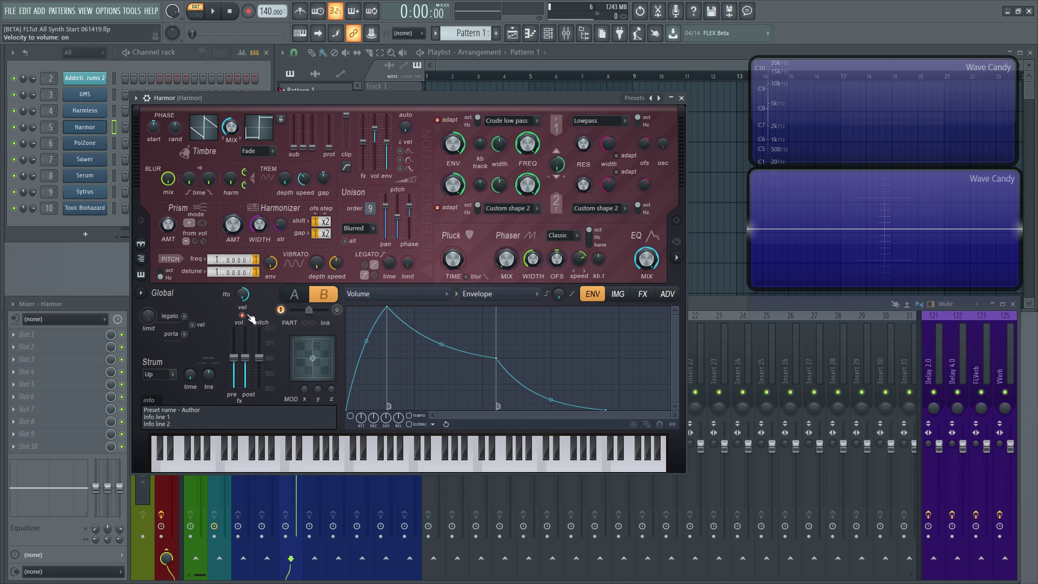
click(298, 296)
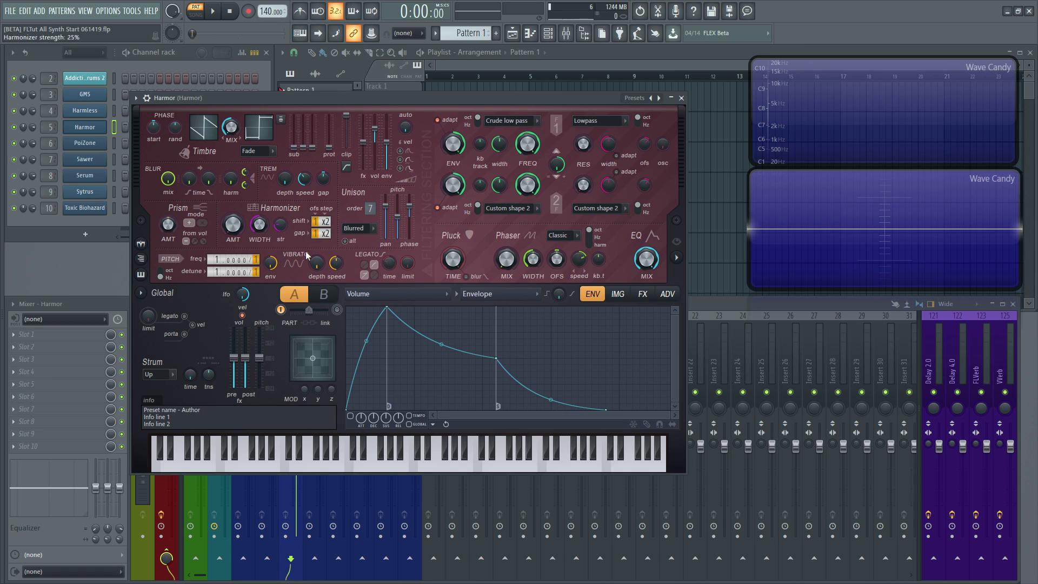
click(323, 295)
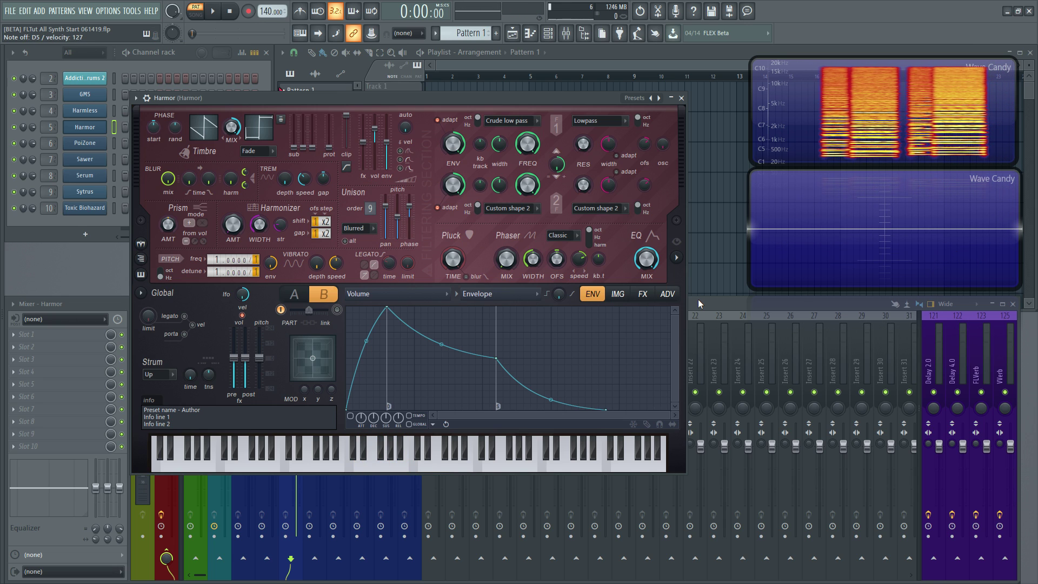
- Raise the phaser mix in part B, copy it to part A, and return to part A with both parts enabled
drag(504, 265, 504, 247)
right_click(509, 258)
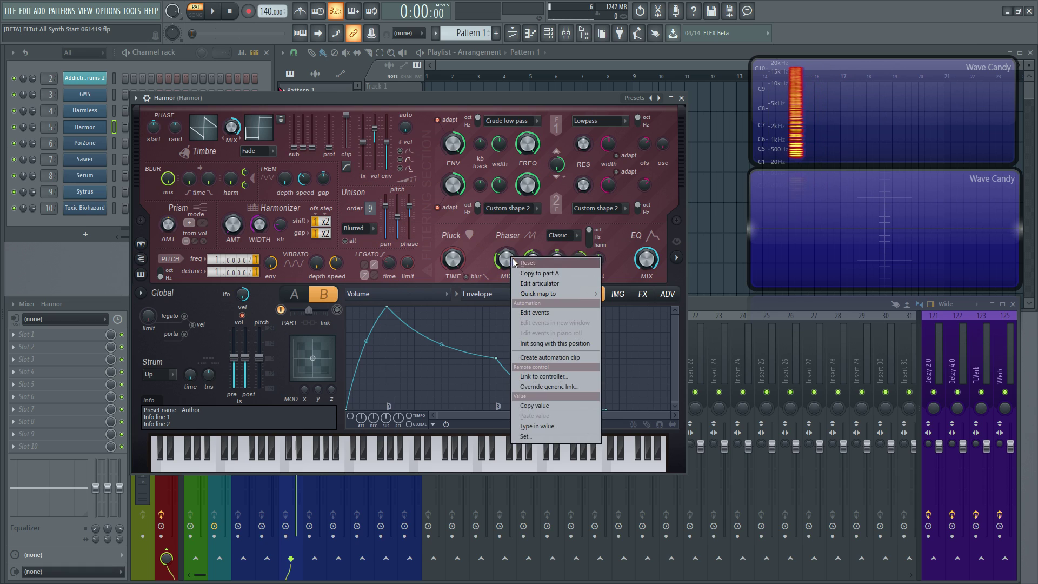
click(536, 274)
click(305, 299)
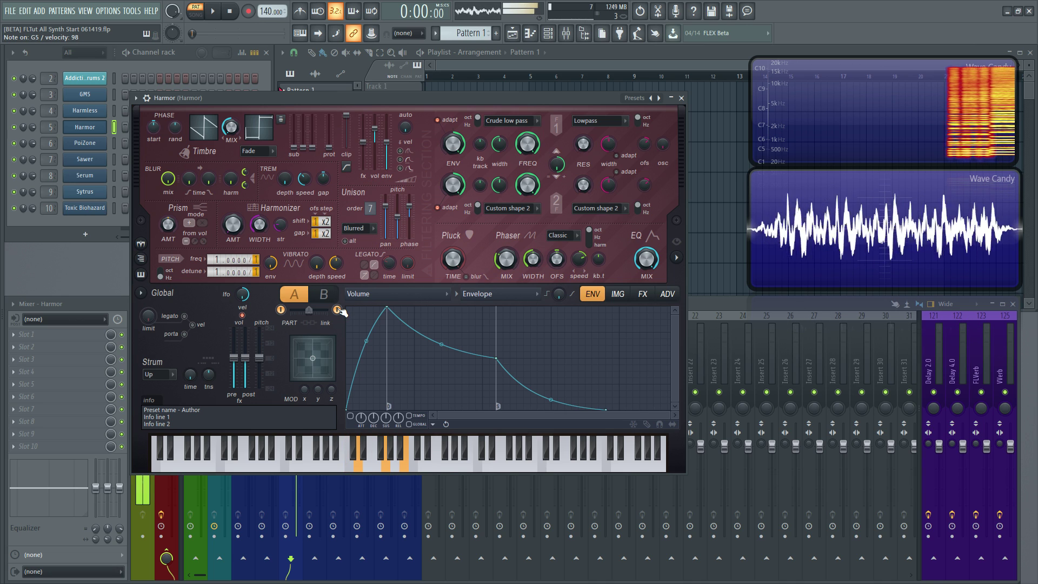
- Raise the pitch frequency divider of part B and return to part A
click(329, 296)
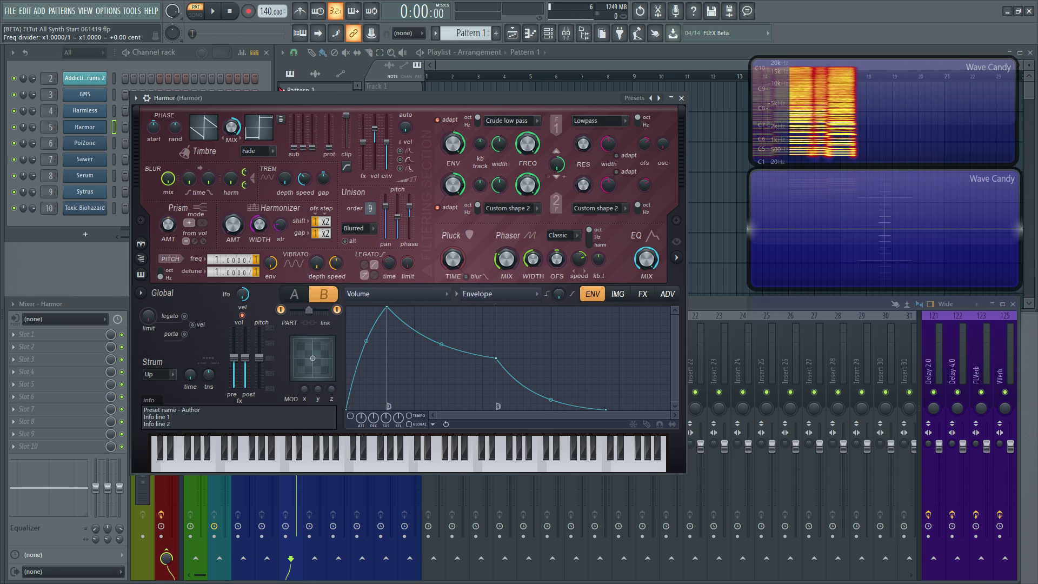
drag(255, 259, 255, 253)
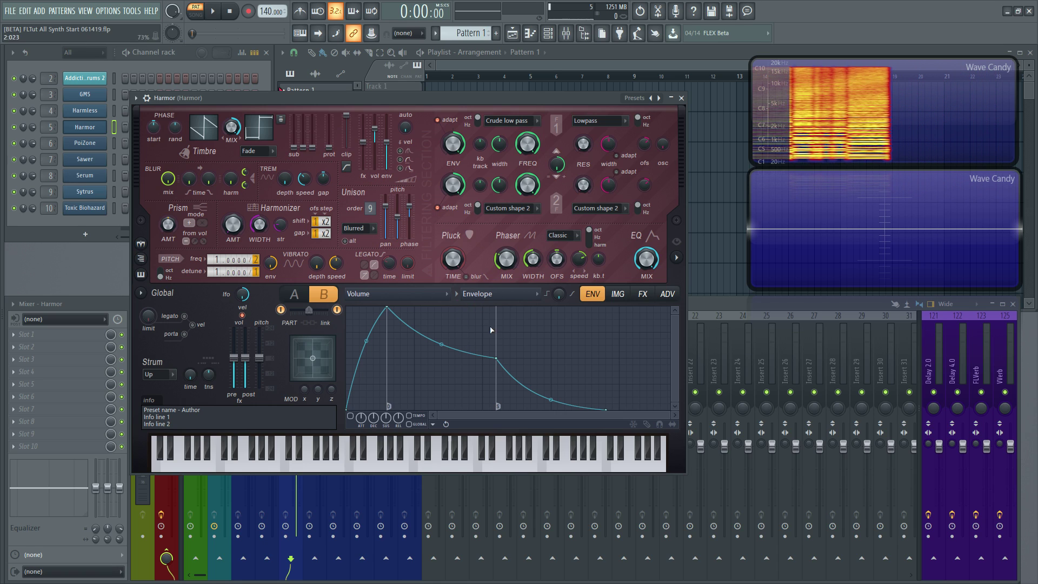
click(306, 296)
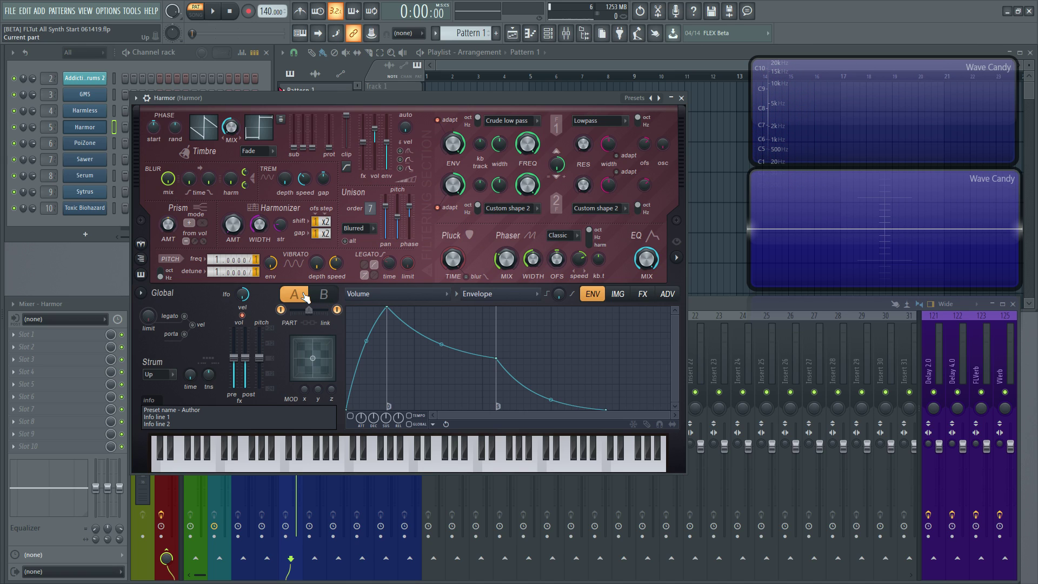
- Enable part A's volume envelope and reshape it with no attack, an earlier and slightly higher sustain point, and a shorter release
click(351, 416)
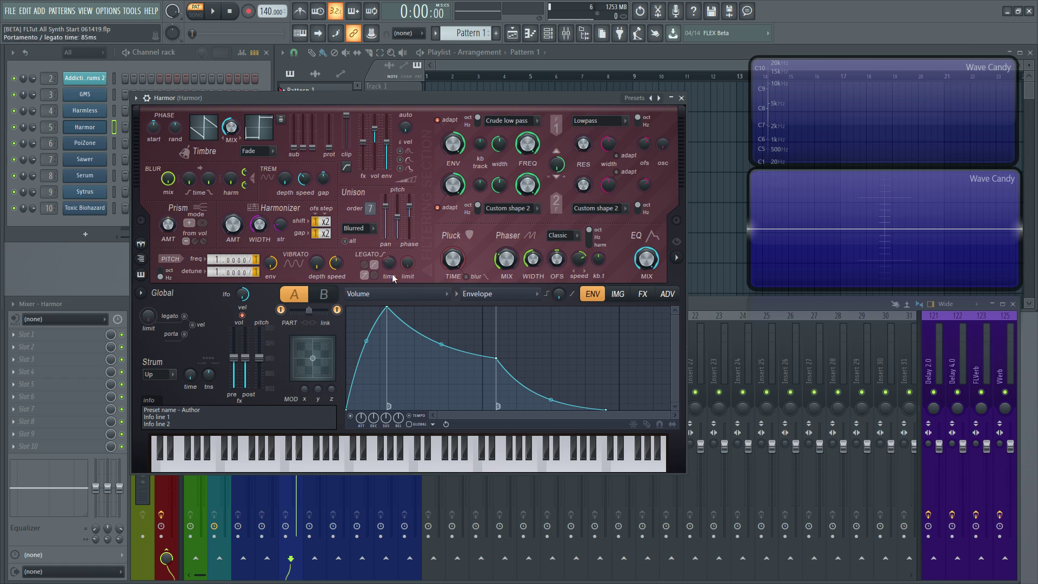
drag(393, 310, 347, 308)
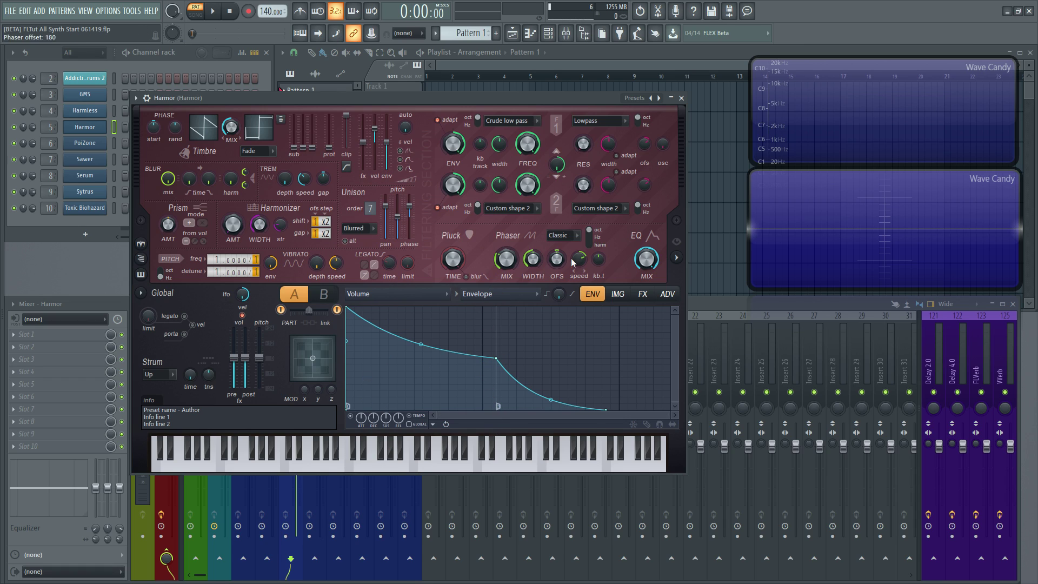
drag(498, 359, 483, 351)
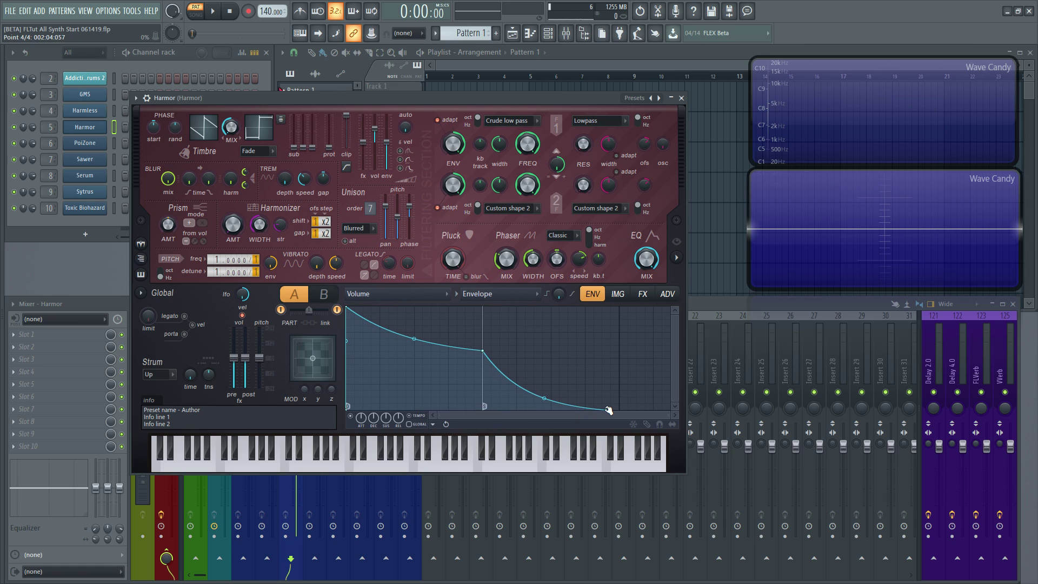
drag(609, 411, 553, 412)
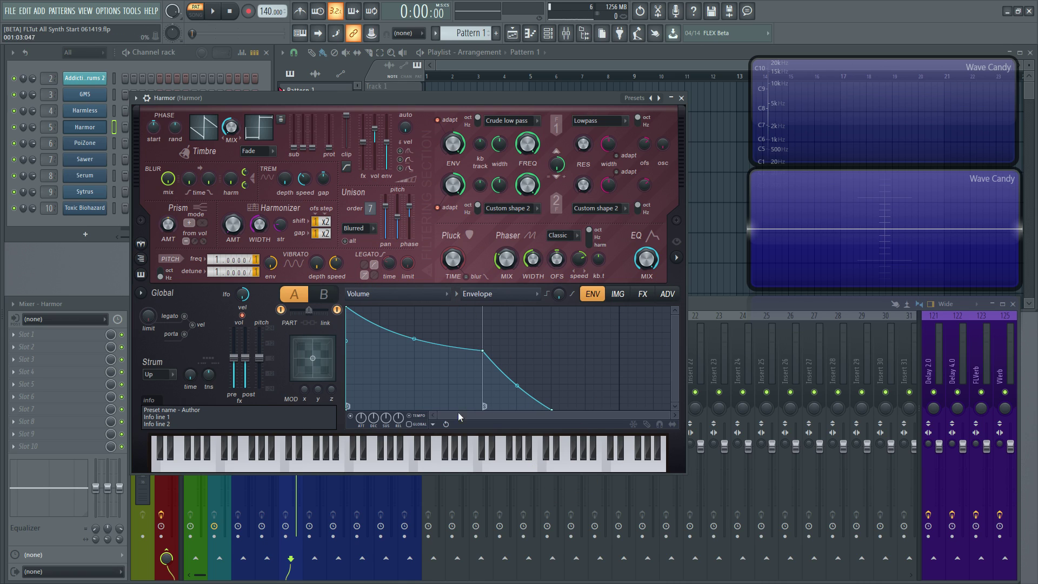
- Copy part A's volume envelope to part B and play a few notes to audition the sound
click(433, 424)
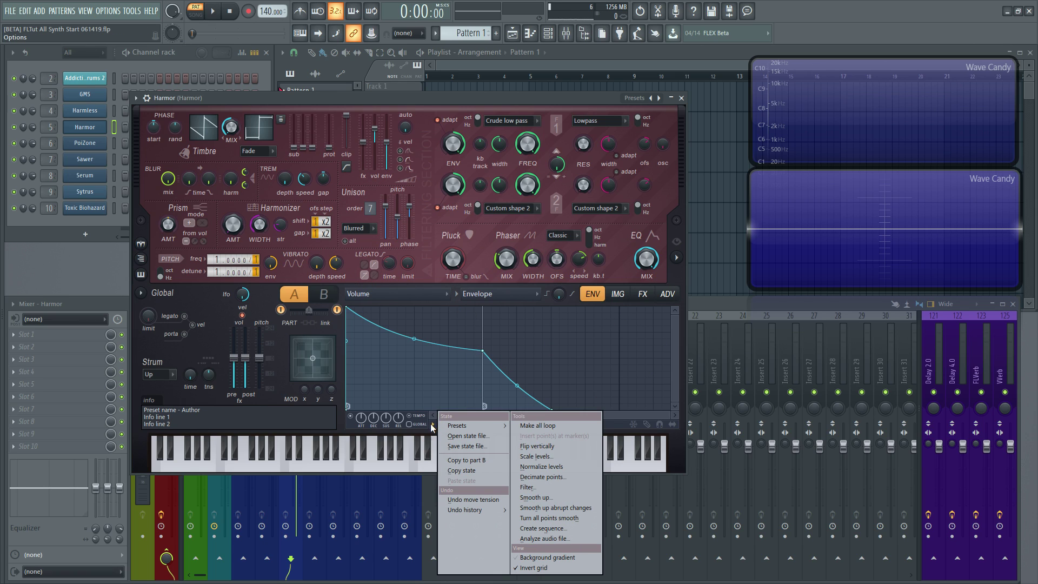
click(479, 460)
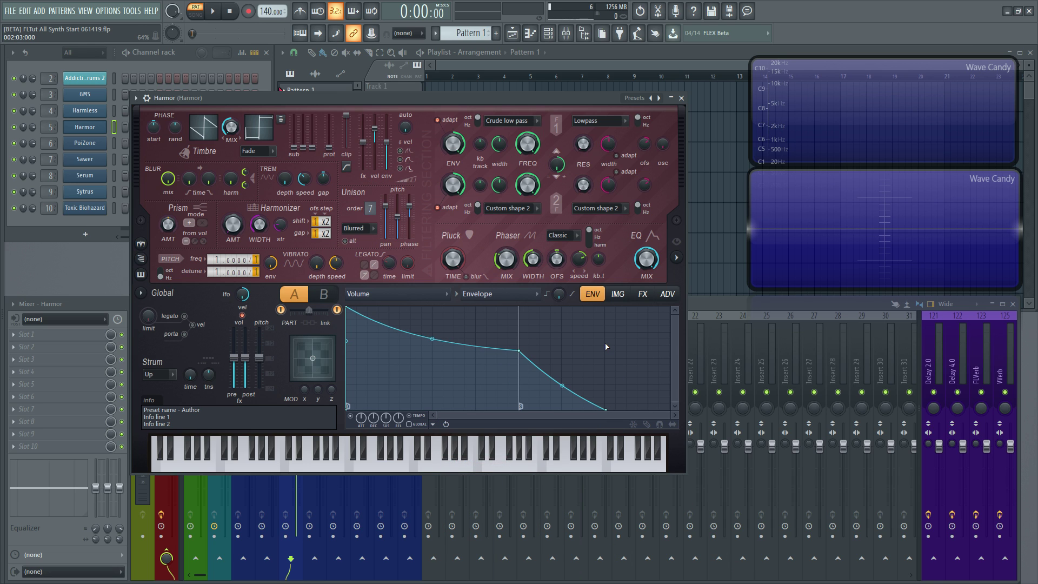
key(x)
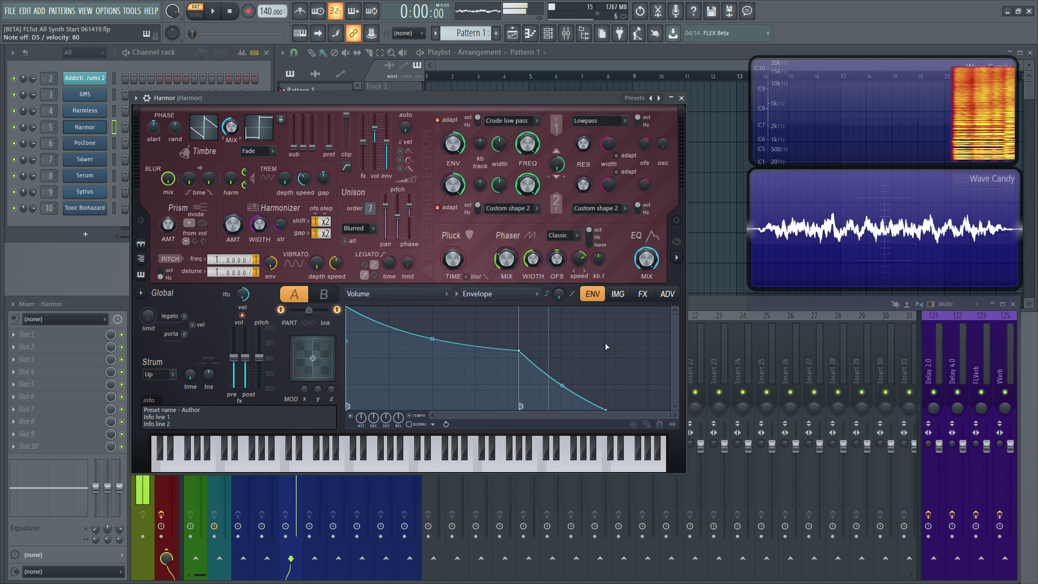
key(z)
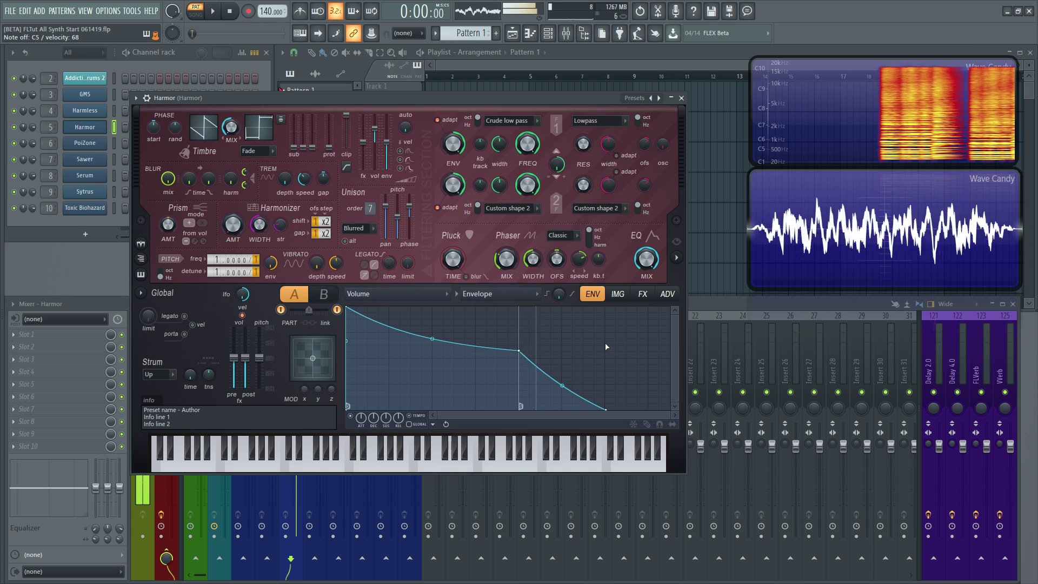
key(b)
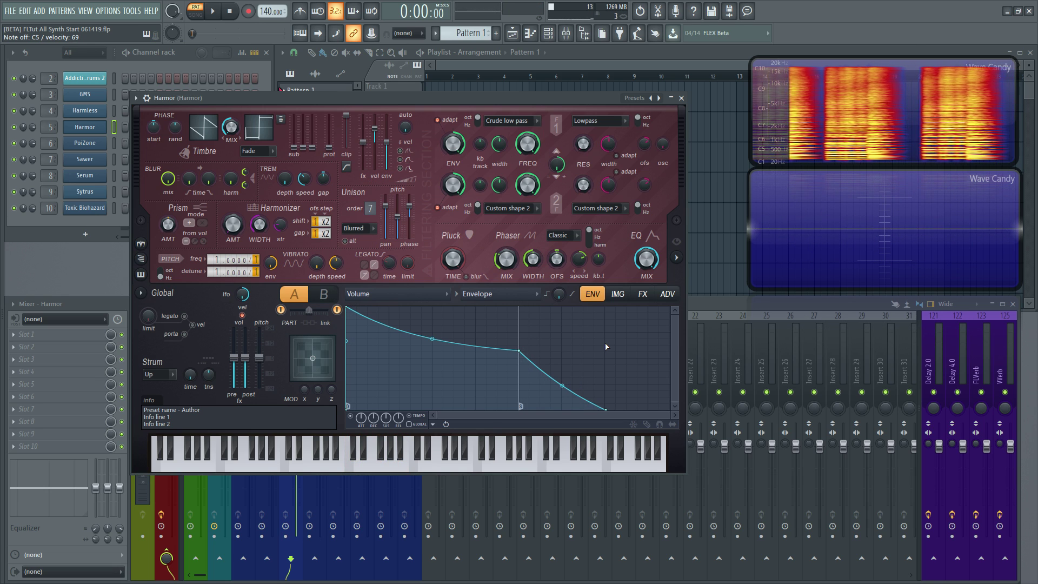
key(b)
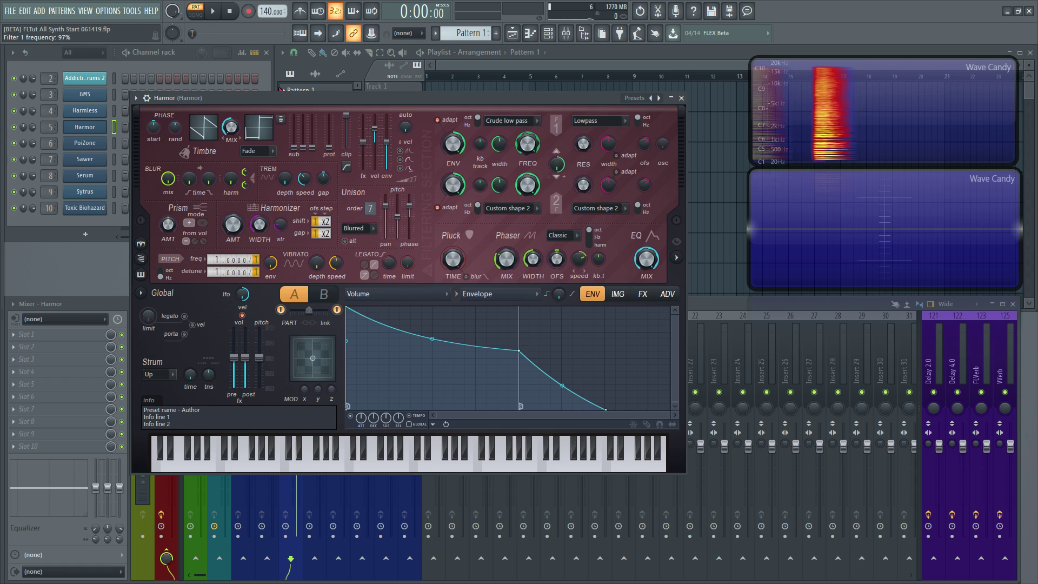
- Lower filter 1's frequency slightly in part A and copy filter 1's frequency and resonance to part B
drag(528, 144, 528, 151)
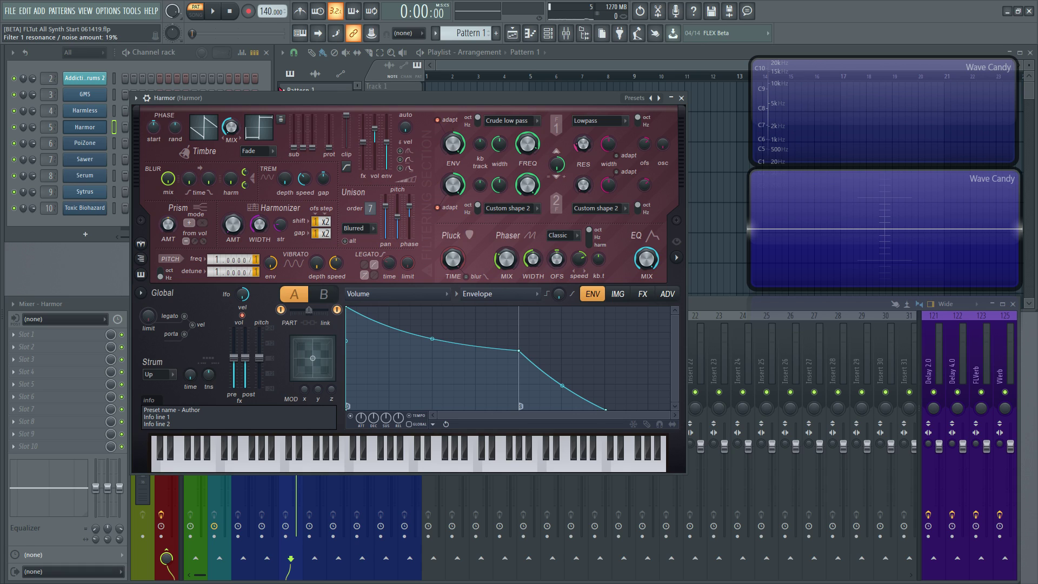
right_click(532, 147)
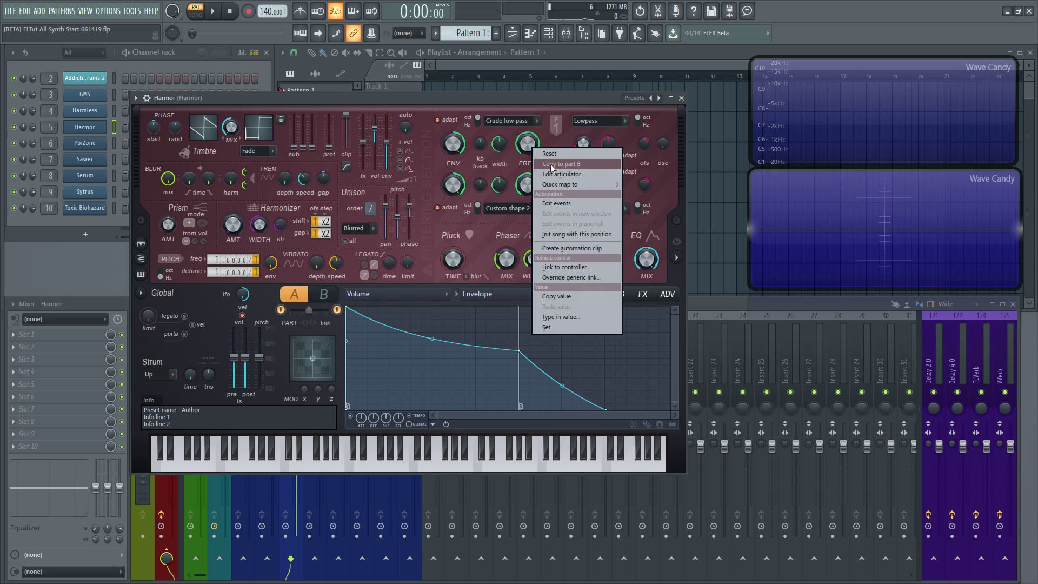
click(550, 164)
right_click(585, 146)
click(603, 163)
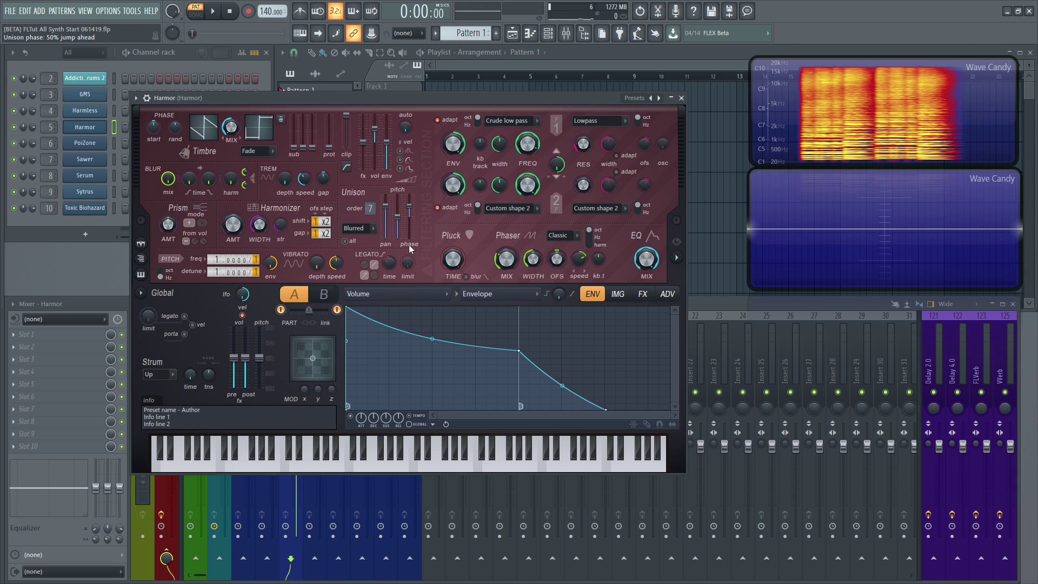
- Add a light pitch vibrato depth to part A, fine-tune it with part B muted, and copy it to part B
drag(317, 265, 317, 253)
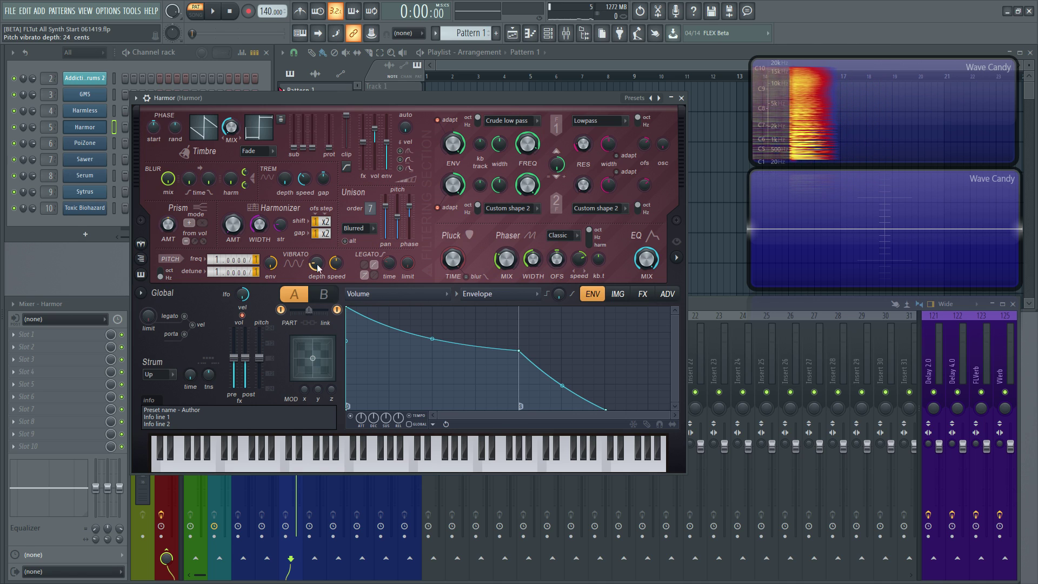
click(337, 310)
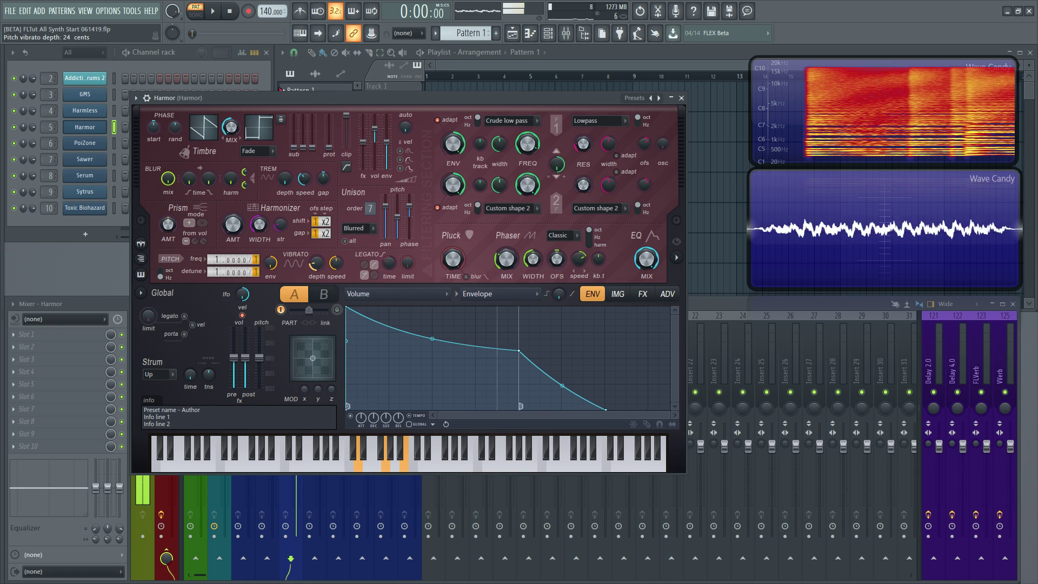
drag(317, 263, 317, 266)
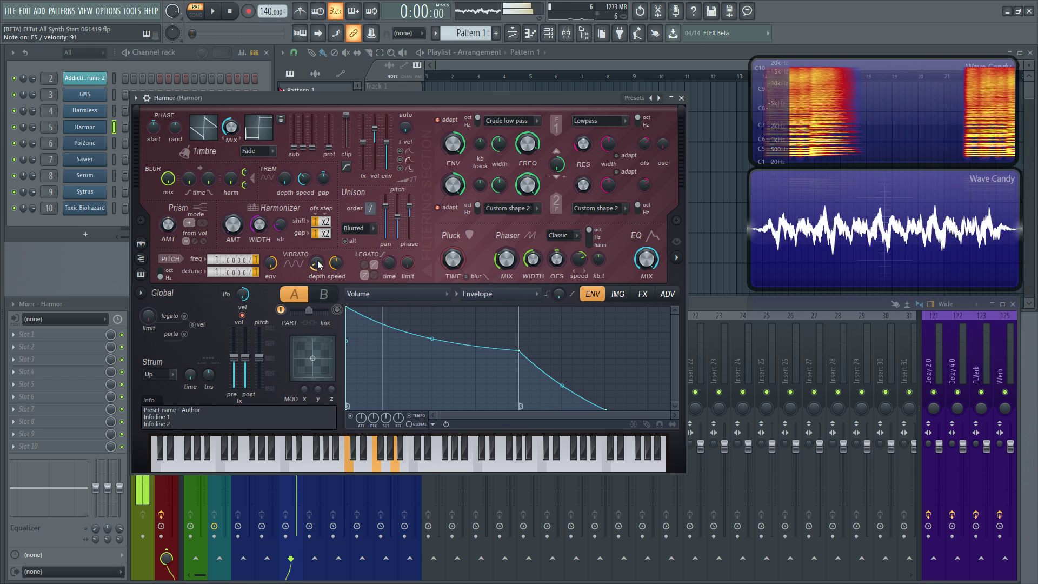
right_click(318, 264)
click(328, 282)
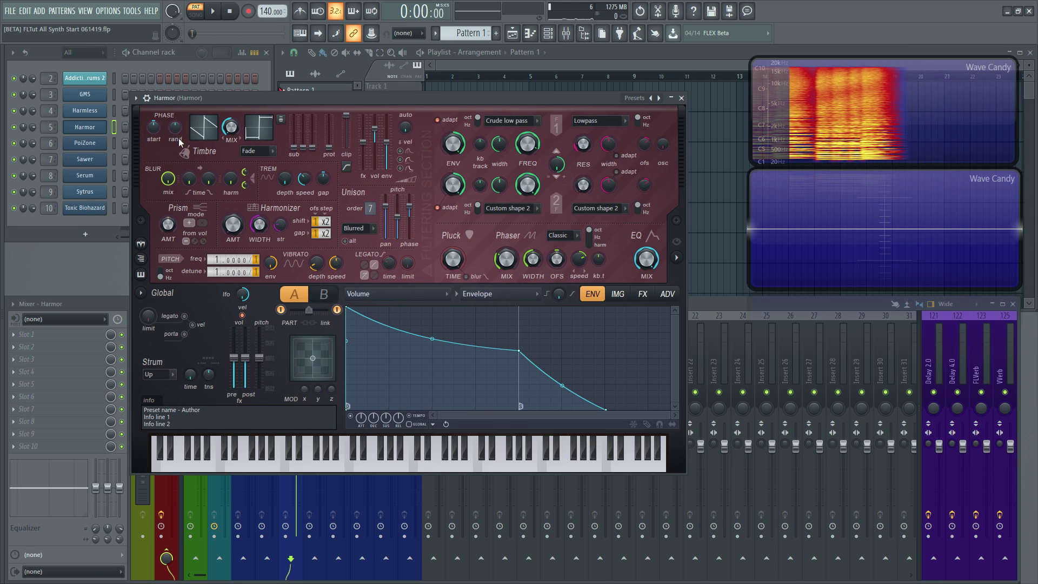
- Set part A's phase randomness to 48% spectral random and copy it to part B
drag(177, 127, 175, 127)
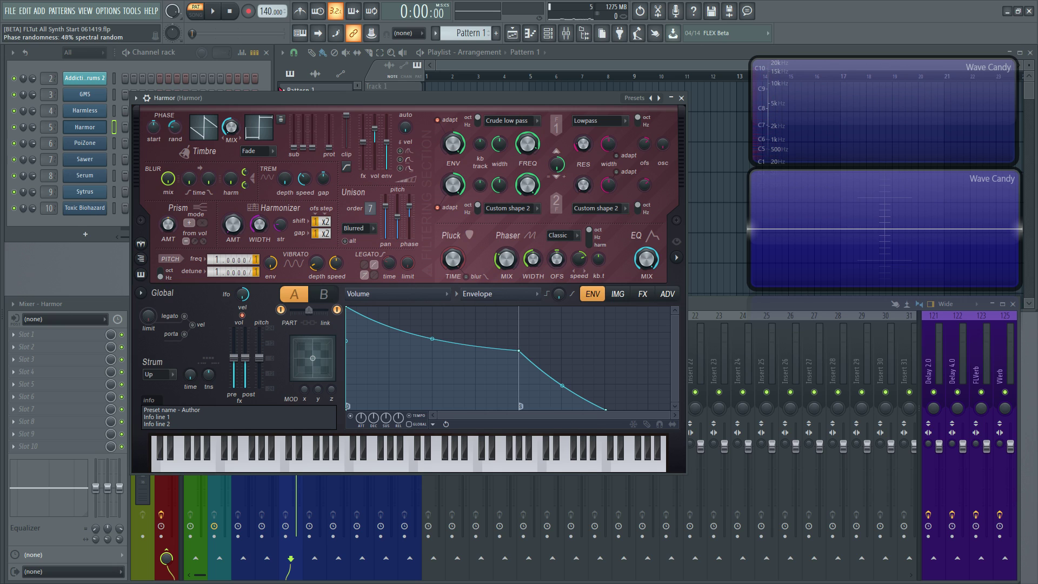
right_click(175, 127)
click(196, 145)
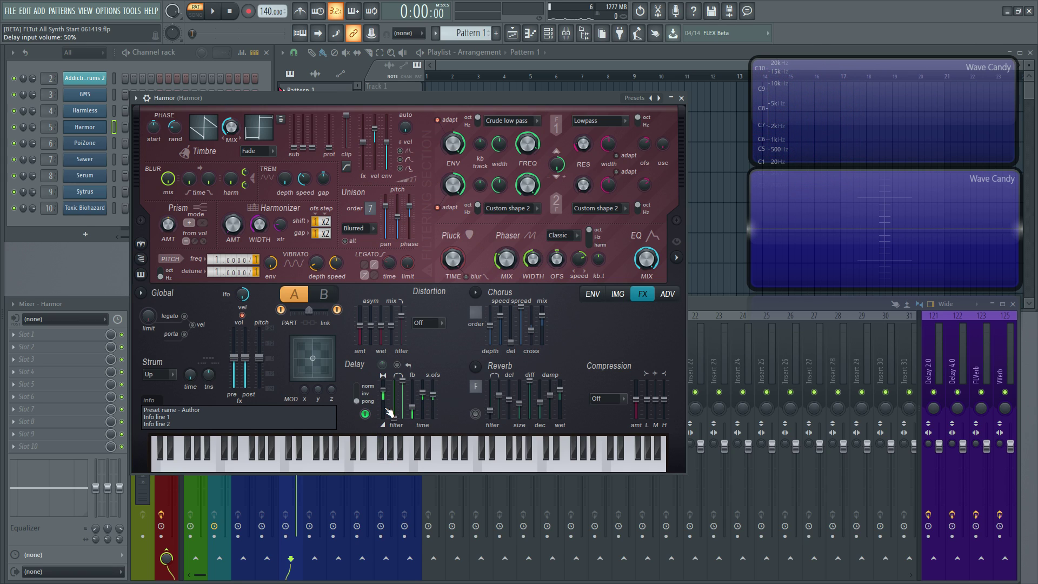
- Adjust the delay effect's input volume and feedback level
drag(383, 393, 384, 393)
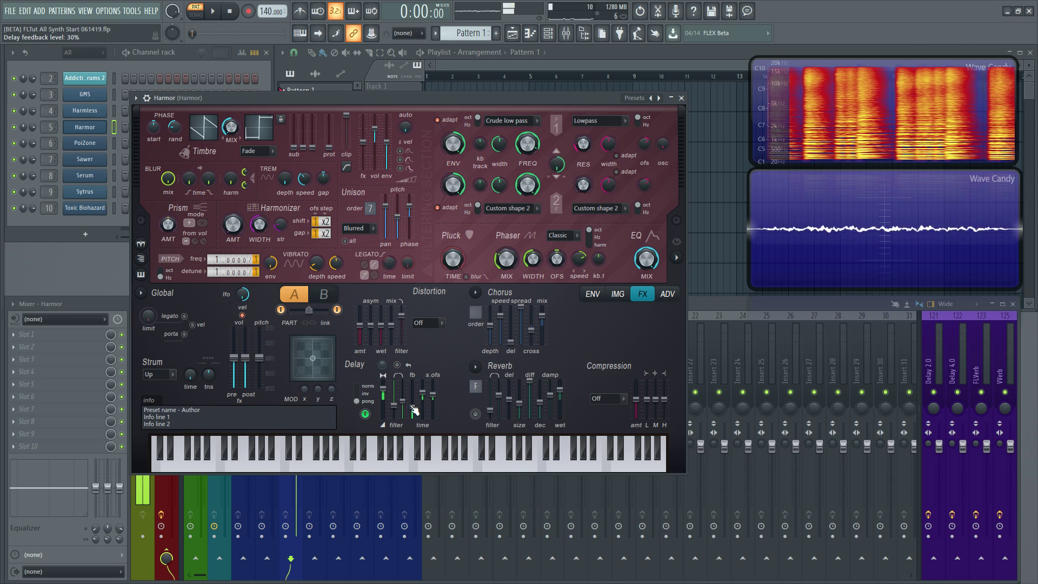
drag(413, 407, 412, 407)
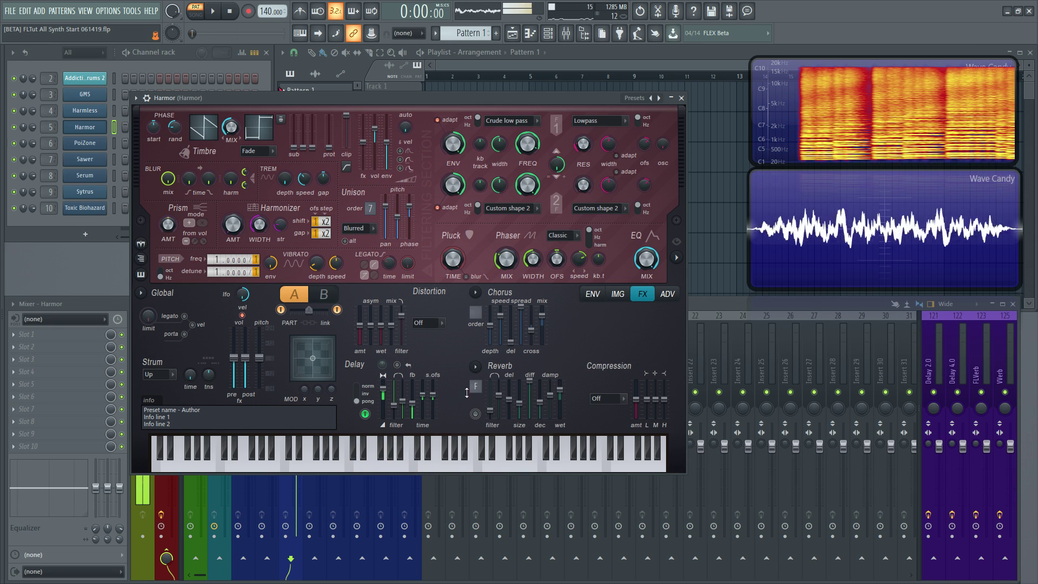
- Enable the reverb and tune it with a higher low cut, less diffusion and more wet volume
click(477, 415)
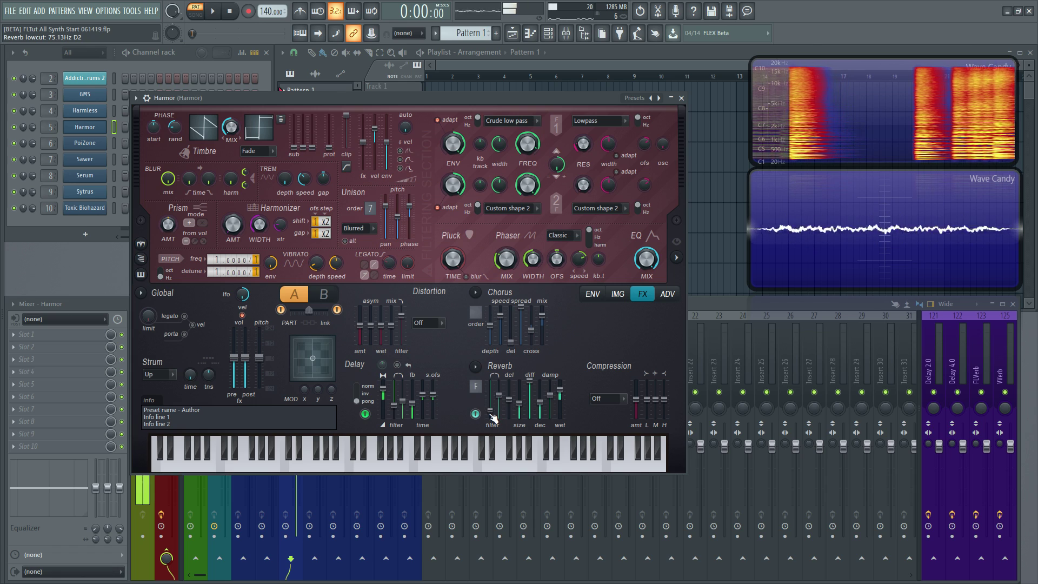
drag(489, 410, 490, 405)
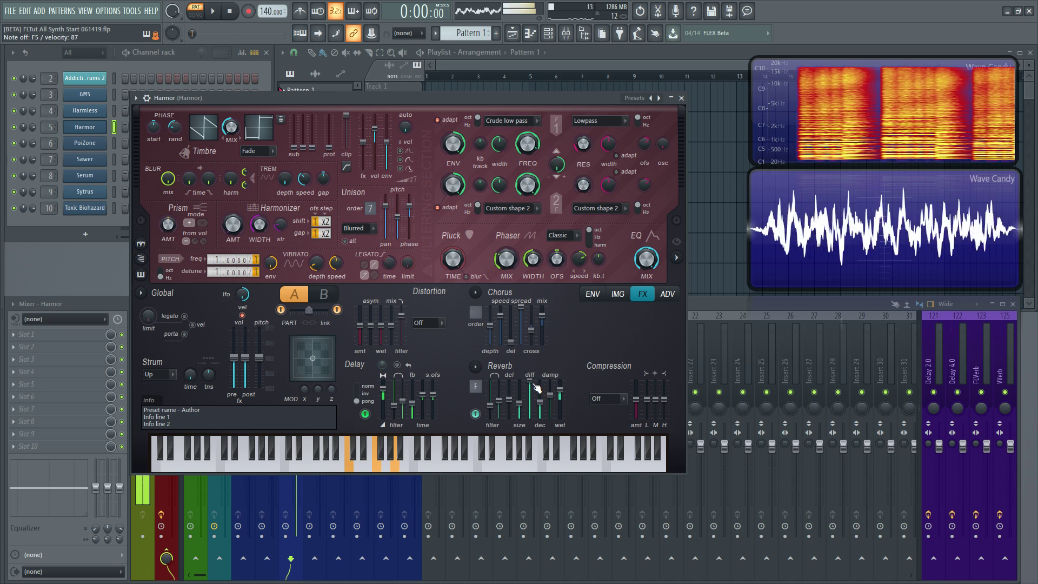
drag(533, 384, 532, 387)
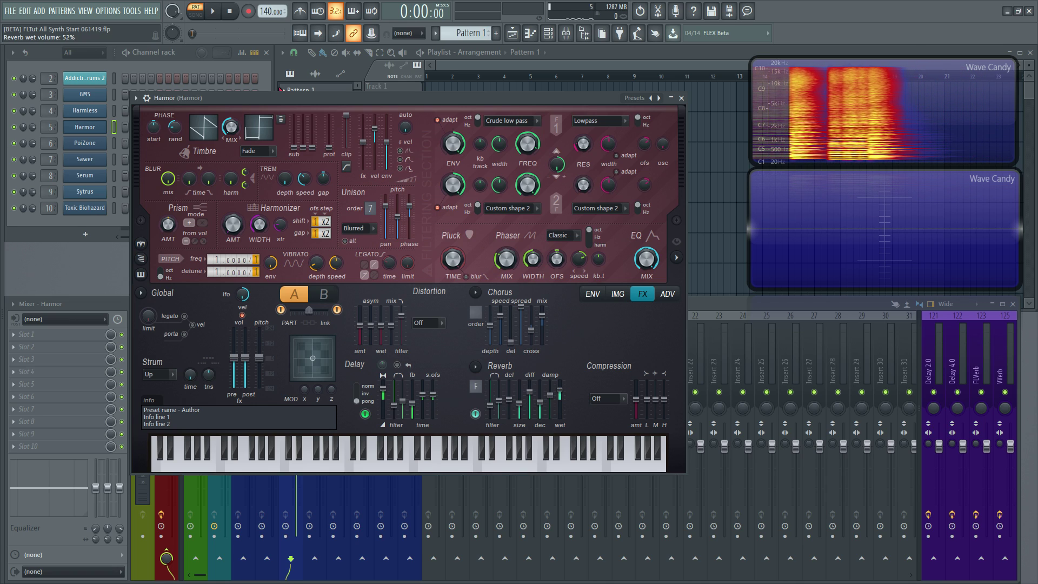
drag(560, 395, 560, 390)
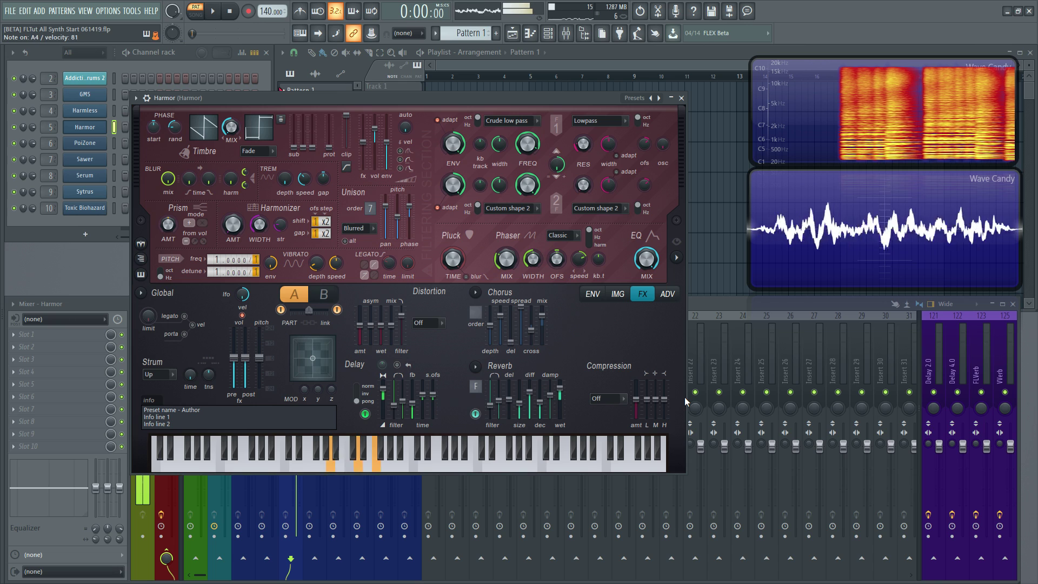
- Set the compression type to Heating
click(605, 399)
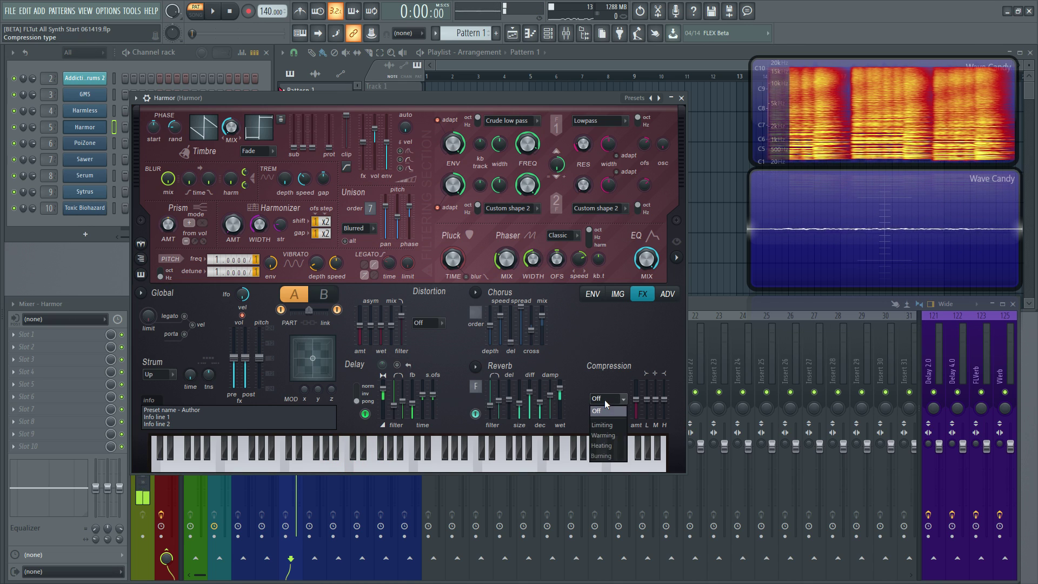
click(614, 446)
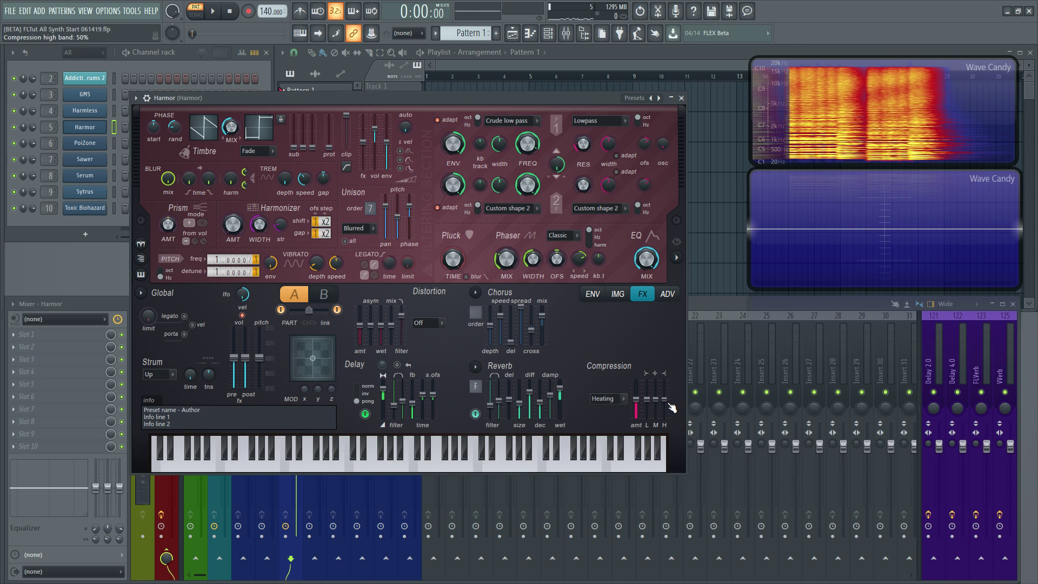
- Adjust the Heating compression's amount and frequency-band levels while playing notes to audition the sound
drag(670, 407, 656, 398)
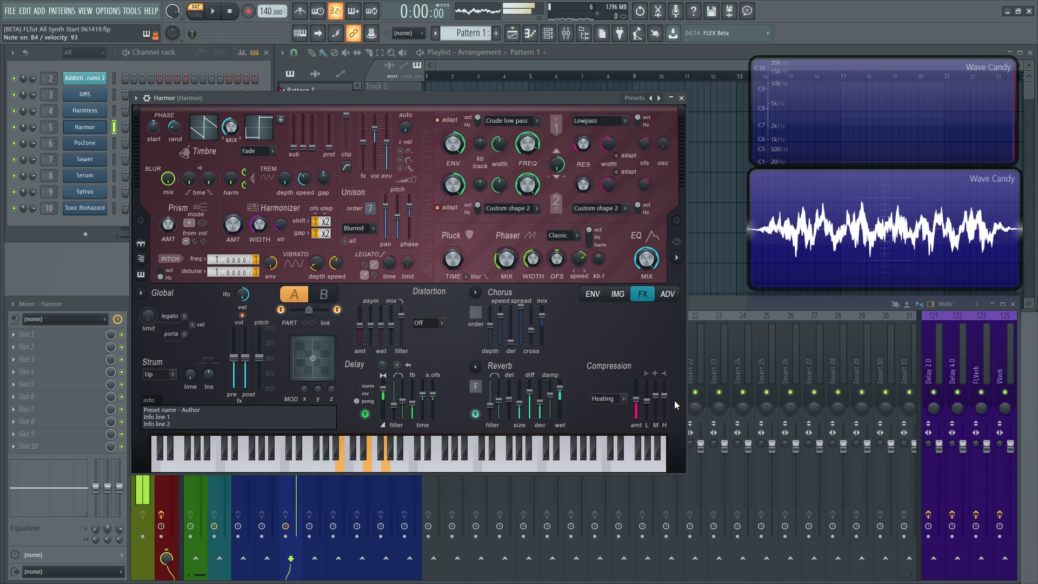
key(m)
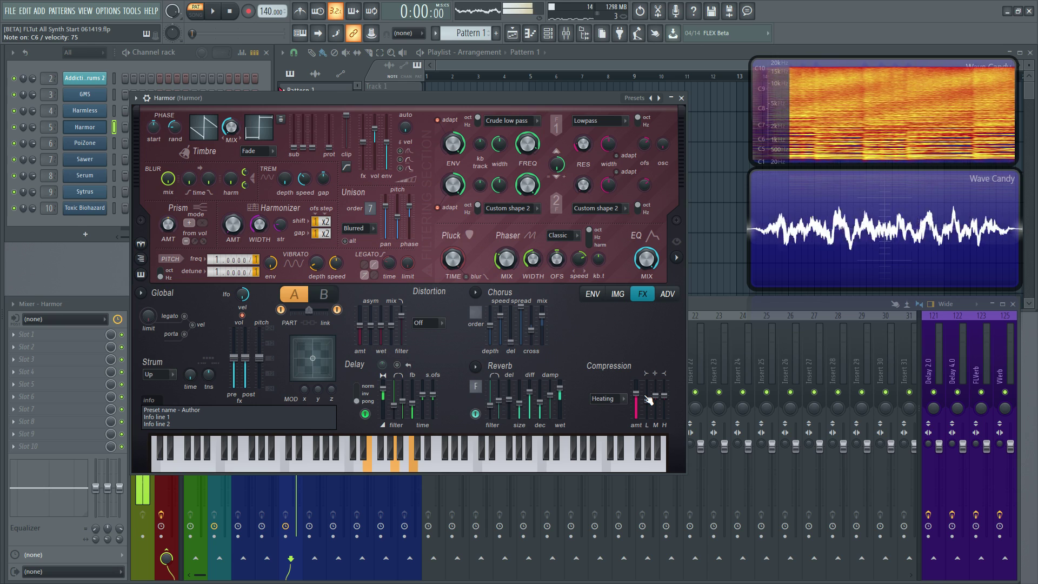
- Set the distortion type to Bitjam, adjust its asymmetry, and return to the volume envelope view
click(436, 323)
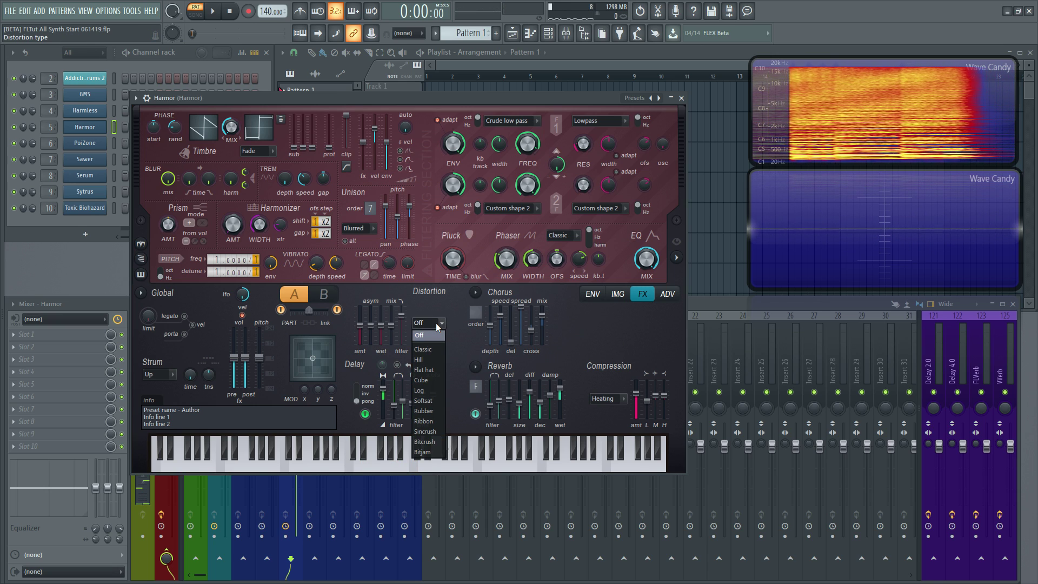
click(436, 452)
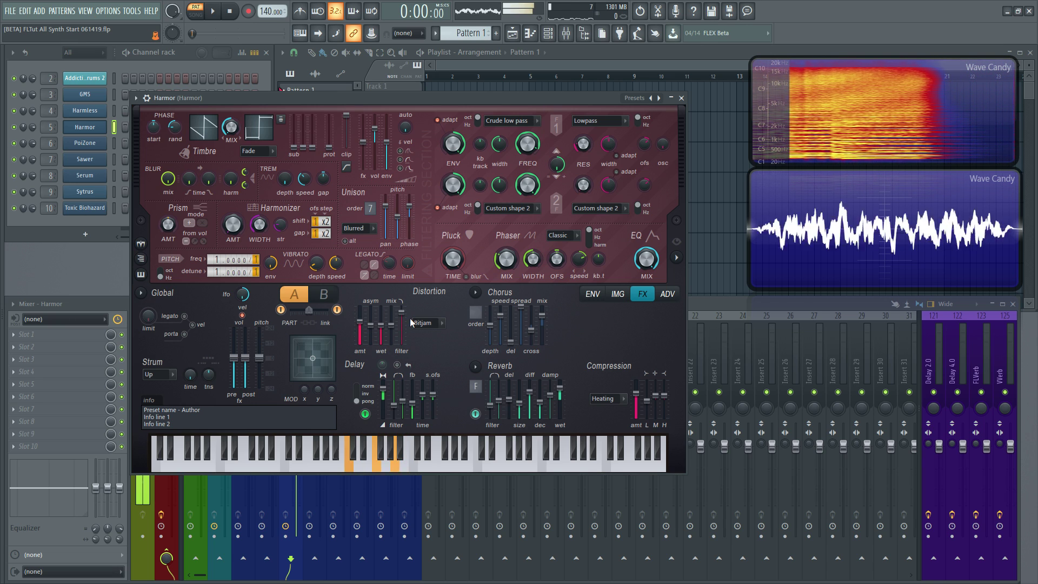
drag(370, 324, 371, 337)
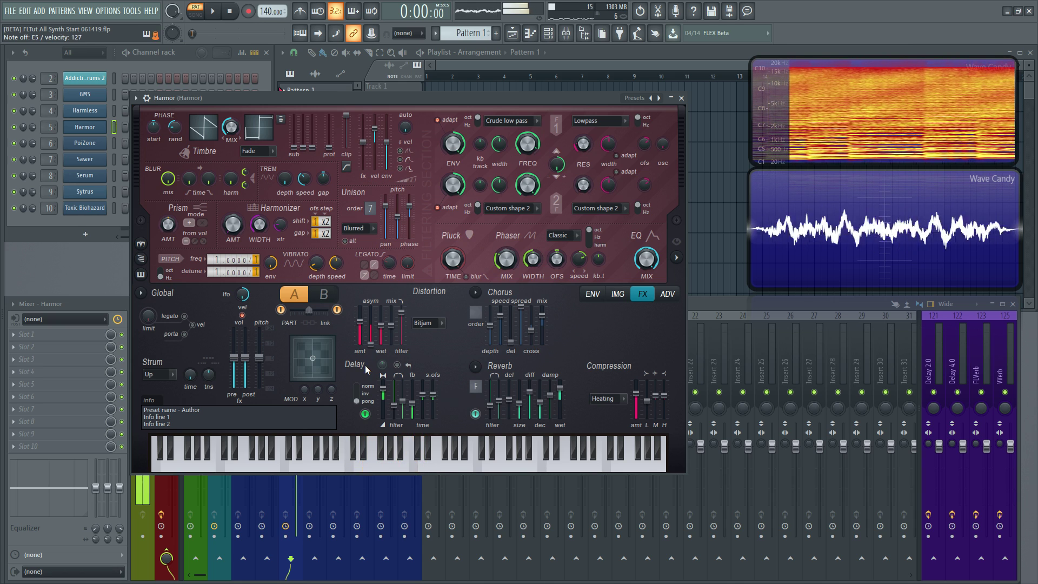
click(599, 299)
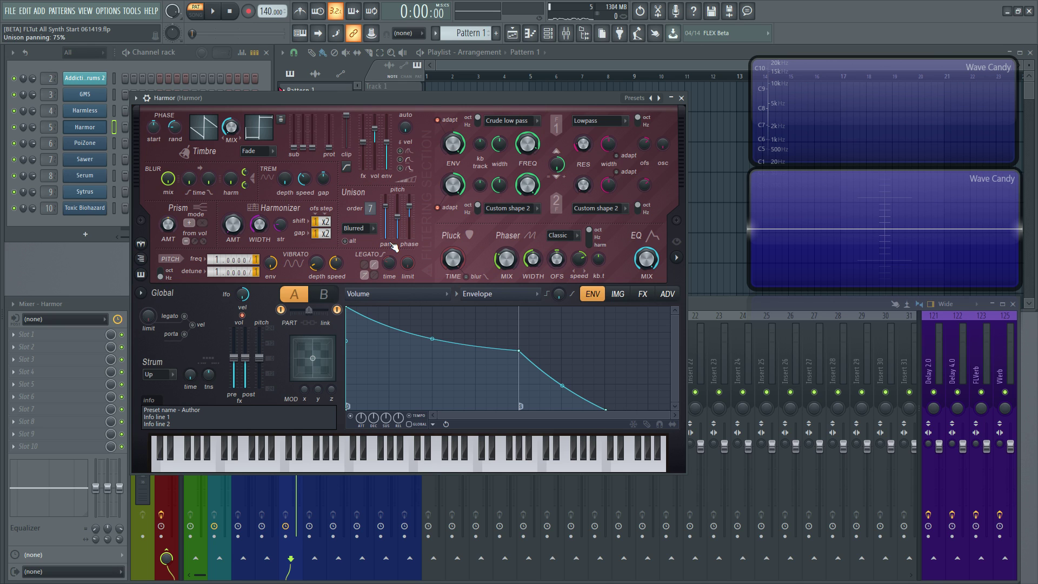
key(e)
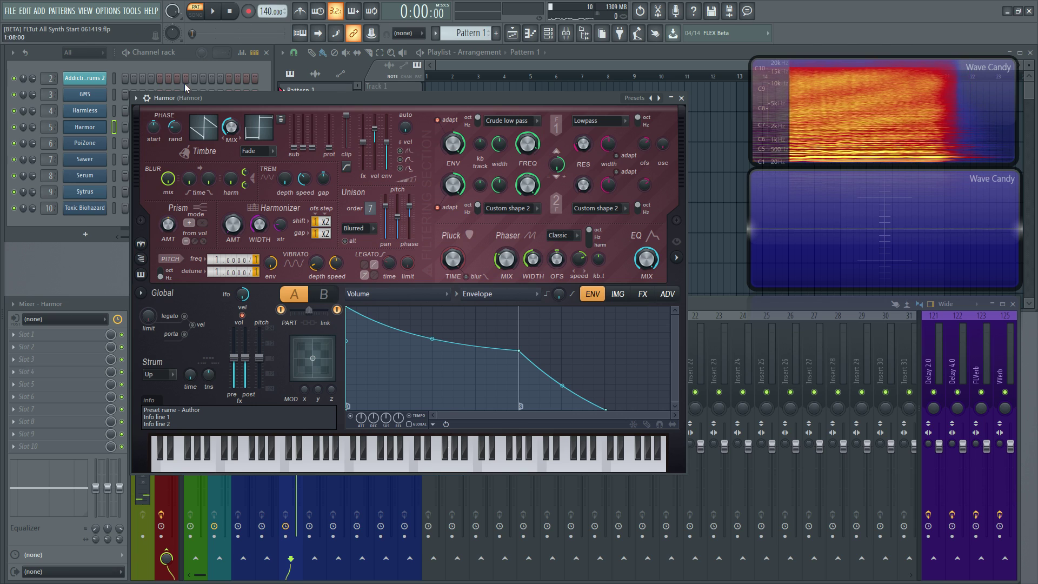
- Try the up-down arpeggiator in Harmor's detailed channel settings, adjusting its time and shortening its gate
click(138, 98)
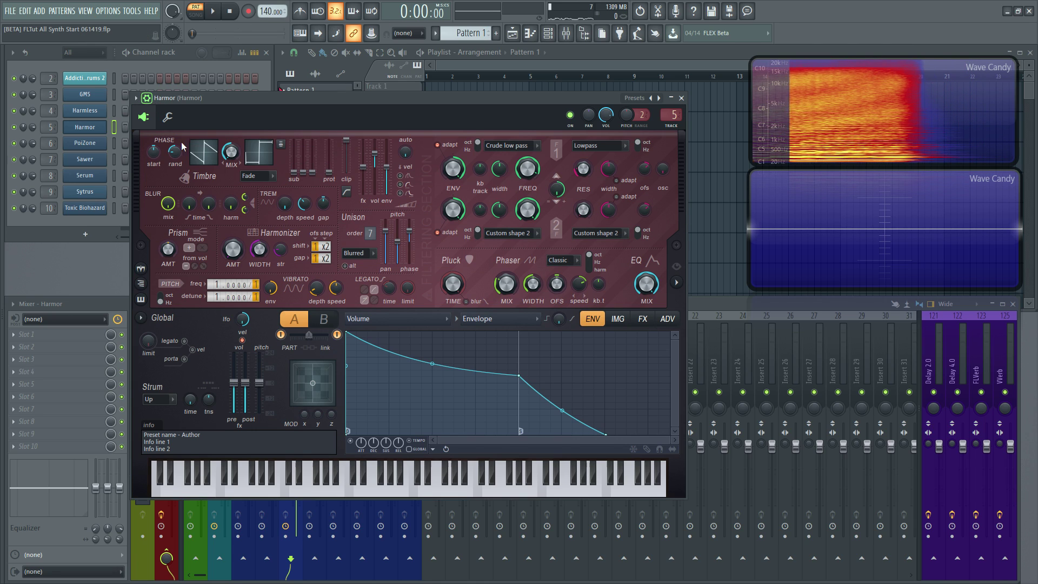
click(169, 118)
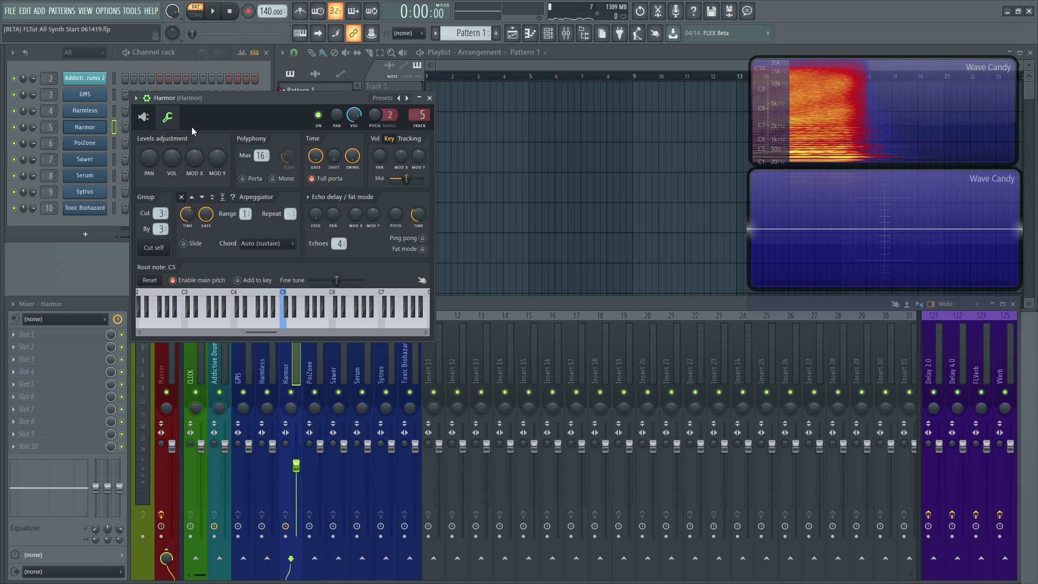
click(212, 197)
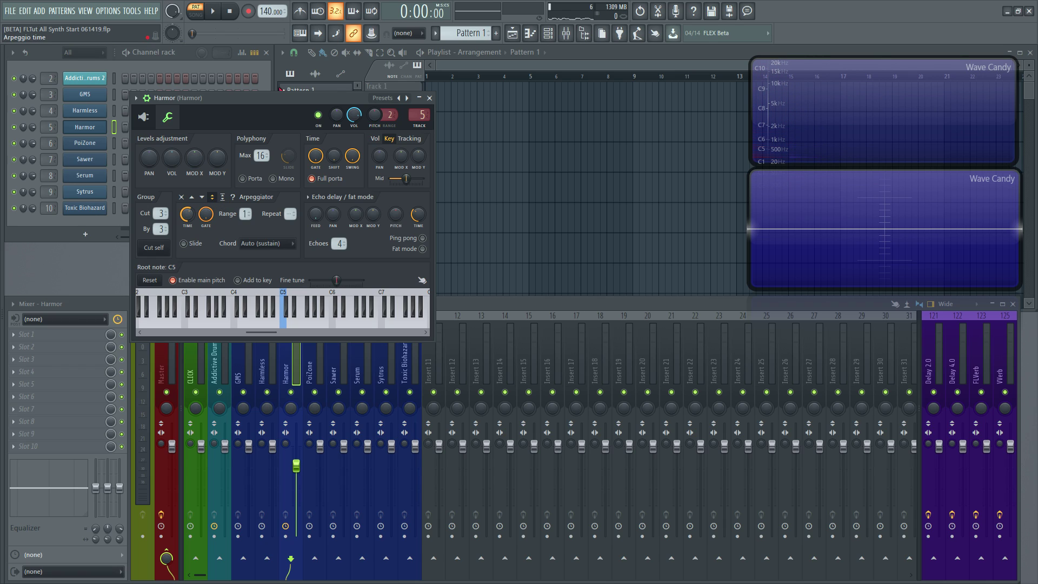
drag(187, 214, 188, 224)
drag(209, 219, 210, 236)
key(m)
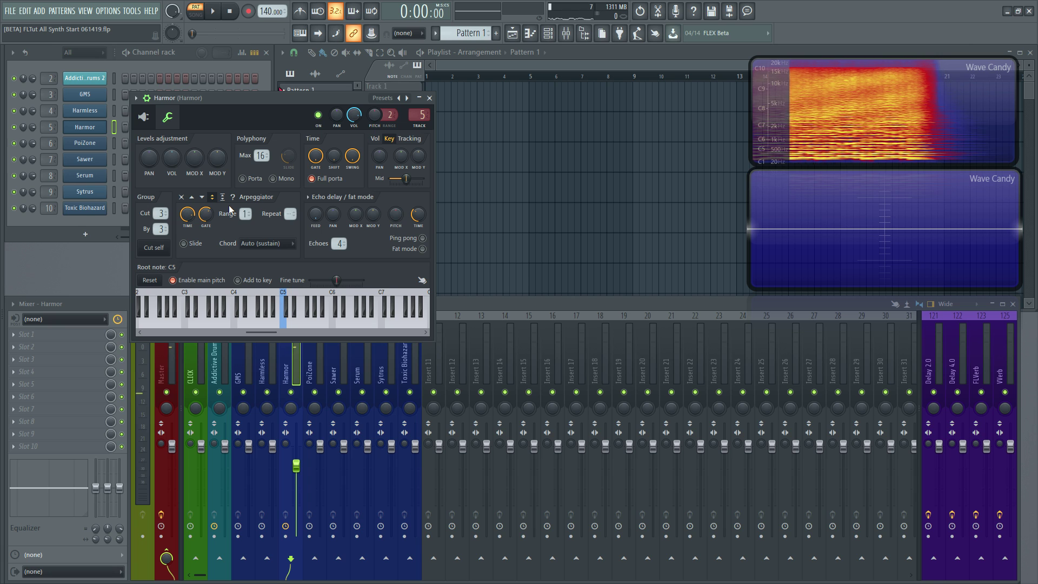
- Audition the arpeggio with several notes, turn the arpeggiator off, and return to the plugin editor
key(z)
key(c)
key(b)
key(m)
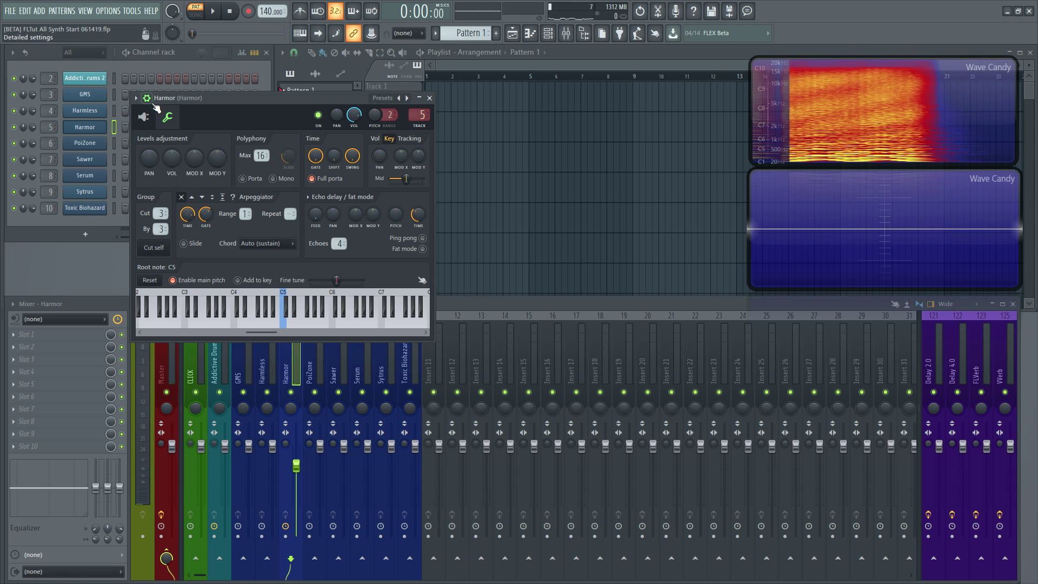
click(145, 116)
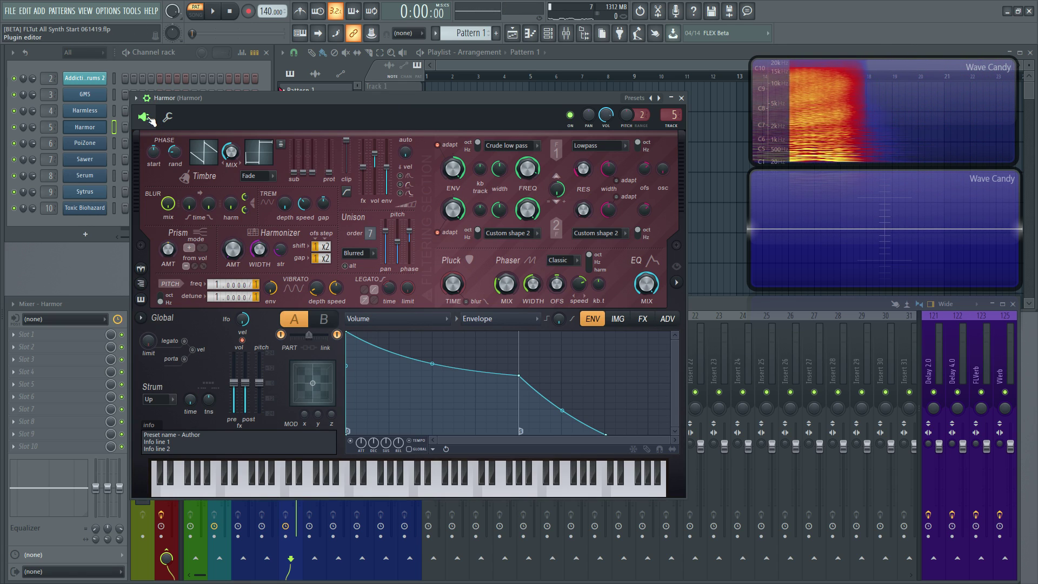